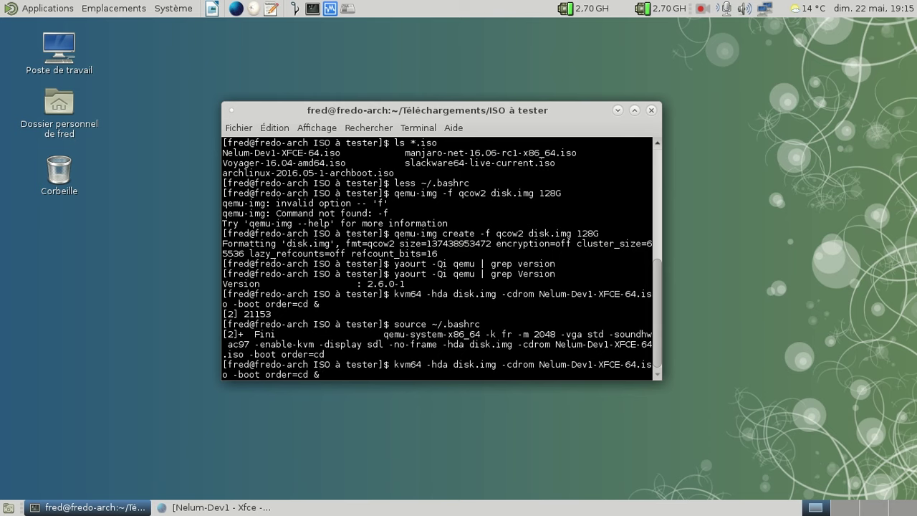
- Start the KVM virtual machine from Nelum-Dev1-XFCE-64.iso with disk.img as hard disk, and move its window clear of the terminal
{"action": "key", "text": "Return"}
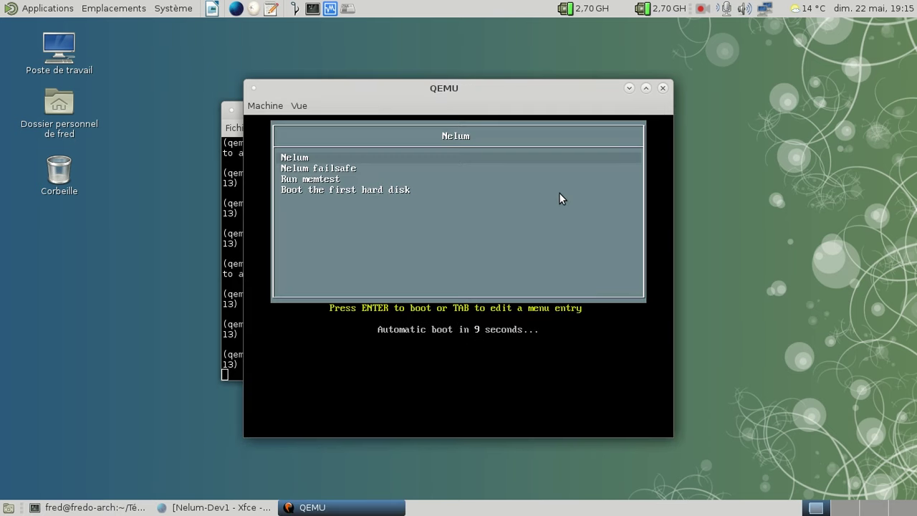
{"action": "left_click_drag", "start_coordinate": [494, 89], "coordinate": [447, 44]}
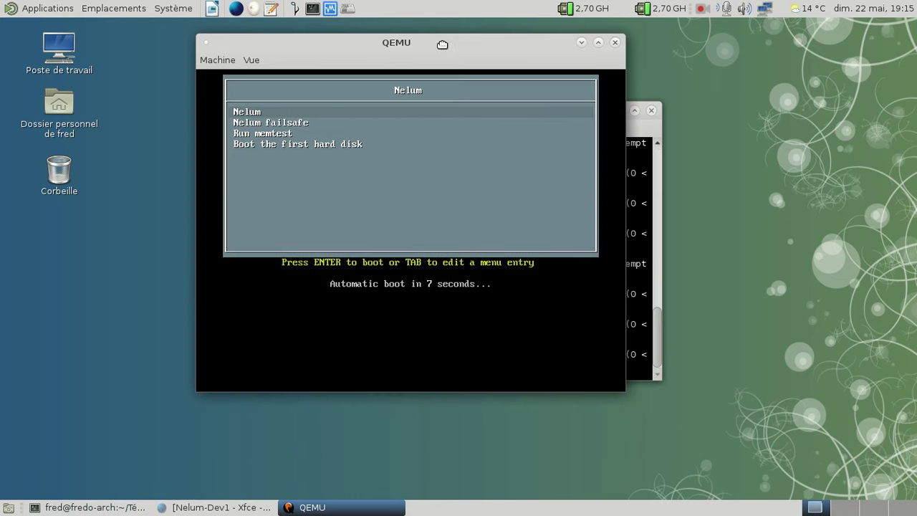
- Query KVM support with "info kvm" in the compatmonitor0 console, and return to the VGA display
{"action": "left_click", "coordinate": [252, 59]}
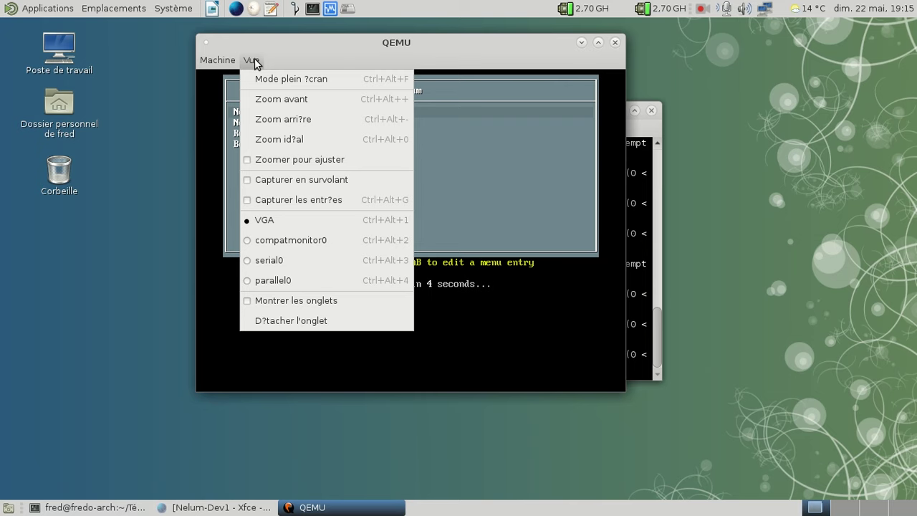
{"action": "left_click", "coordinate": [294, 241]}
{"action": "type", "text": "info kvm"}
{"action": "key", "text": "Return"}
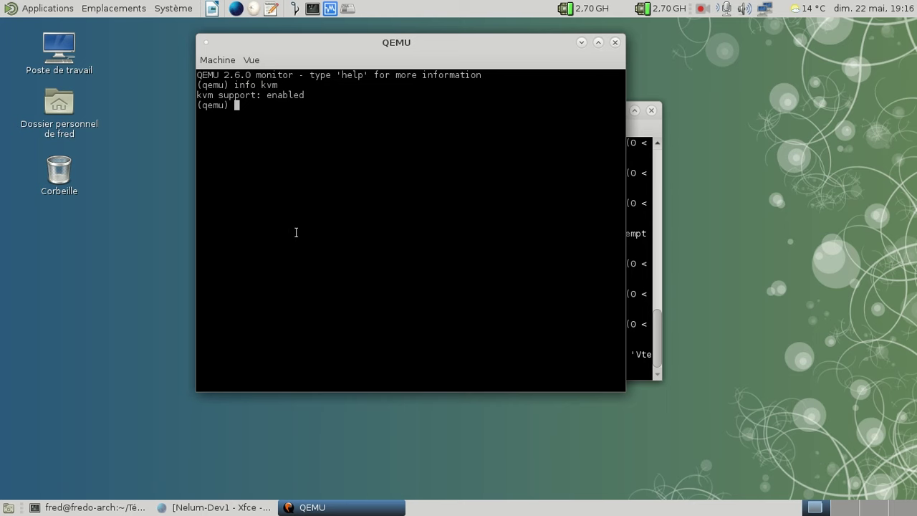
{"action": "left_click", "coordinate": [253, 60]}
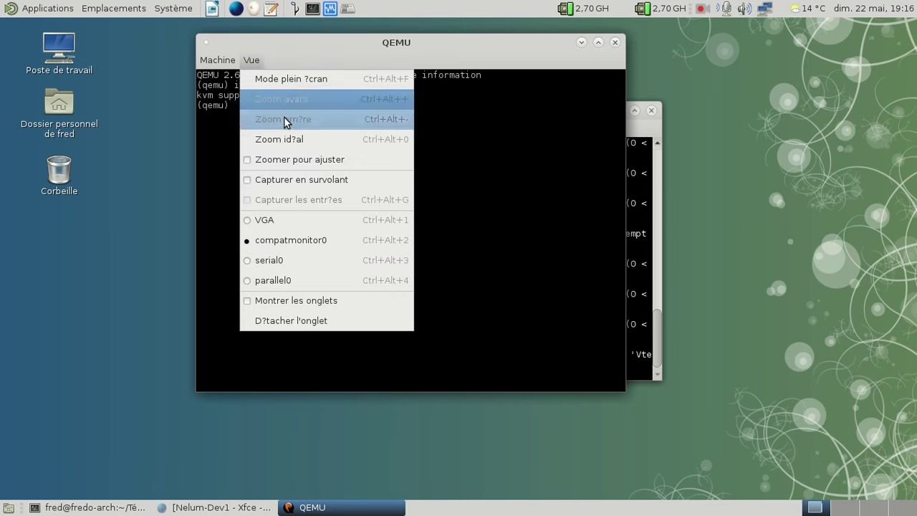
{"action": "left_click", "coordinate": [293, 222]}
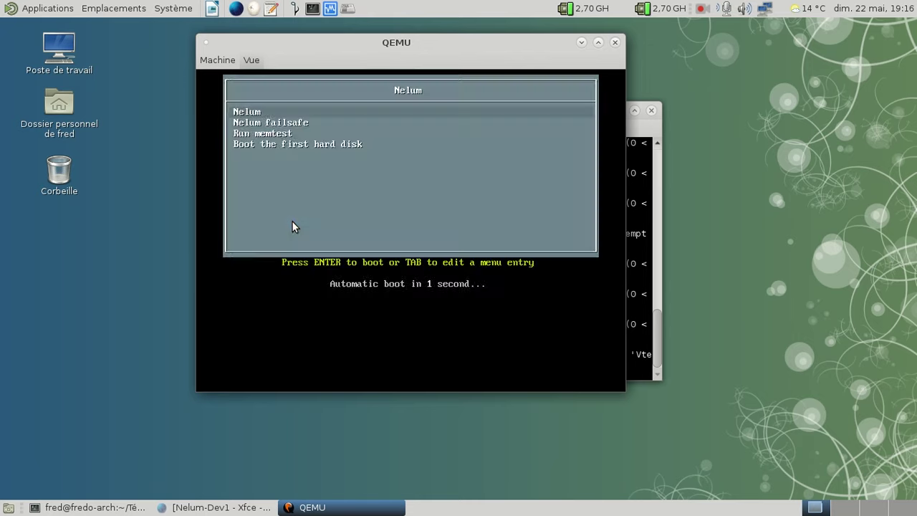
- Reset the virtual machine and boot the default Nelum entry from its boot menu
{"action": "left_click", "coordinate": [228, 60]}
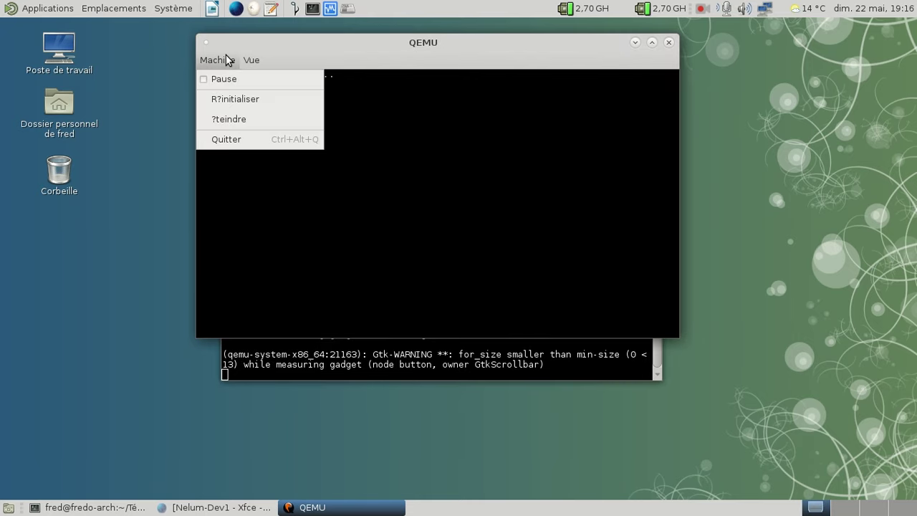
{"action": "left_click", "coordinate": [241, 96]}
{"action": "key", "text": "Up"}
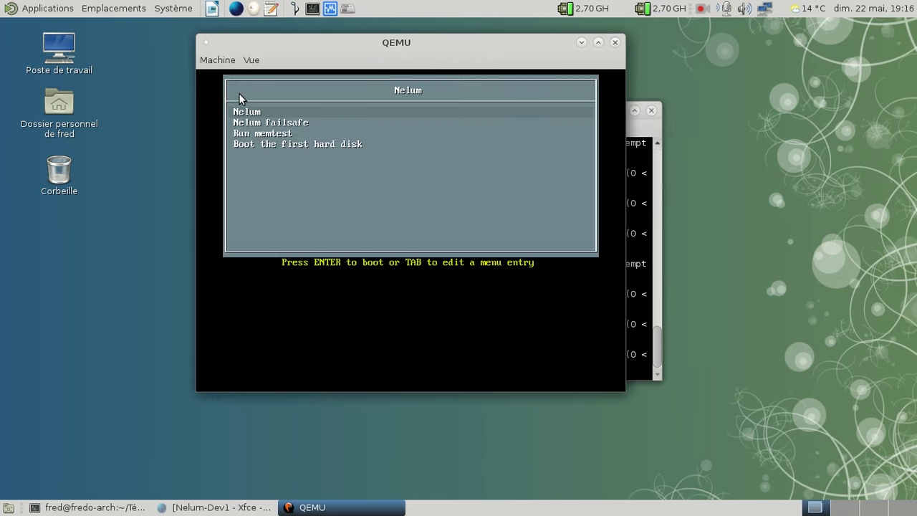
{"action": "left_click", "coordinate": [239, 98]}
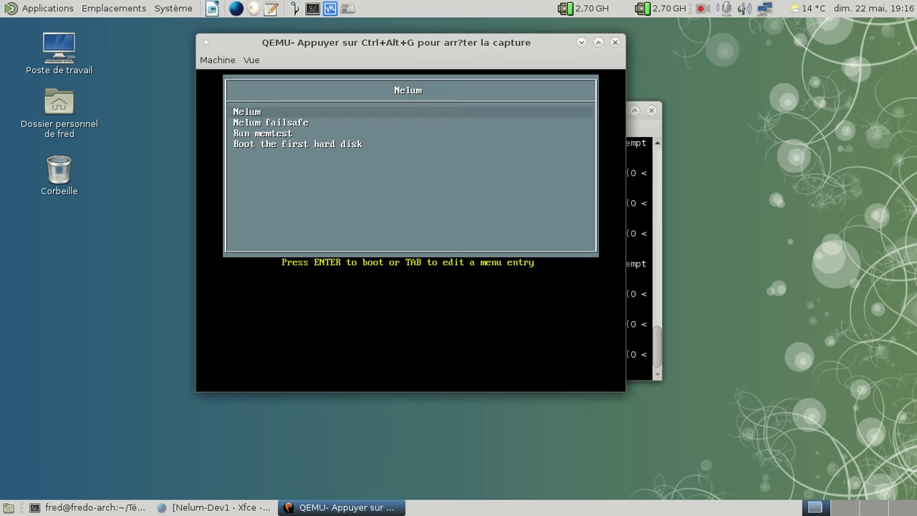
{"action": "key", "text": "Return"}
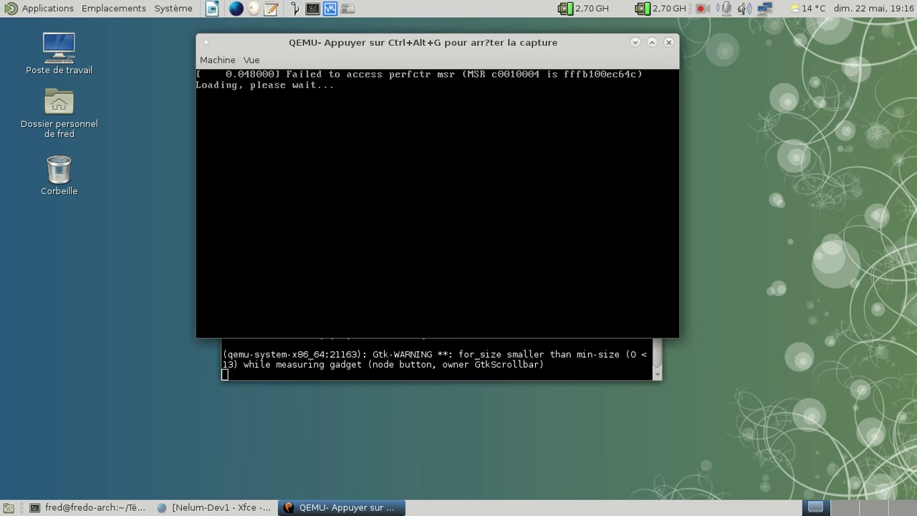
- Release the input capture, minimize the terminal, and reposition the enlarged virtual machine window so it fits the desktop
{"action": "key", "text": "ctrl+alt+g"}
{"action": "left_click", "coordinate": [471, 349]}
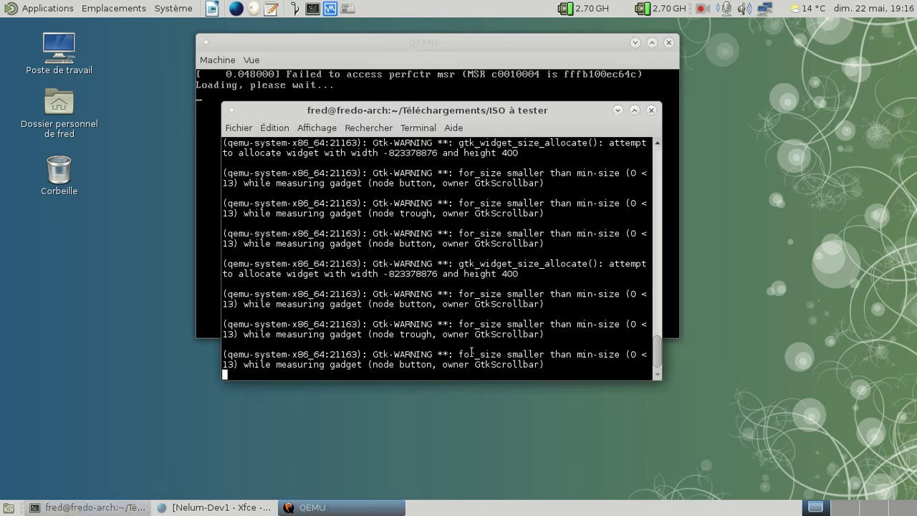
{"action": "left_click", "coordinate": [618, 109]}
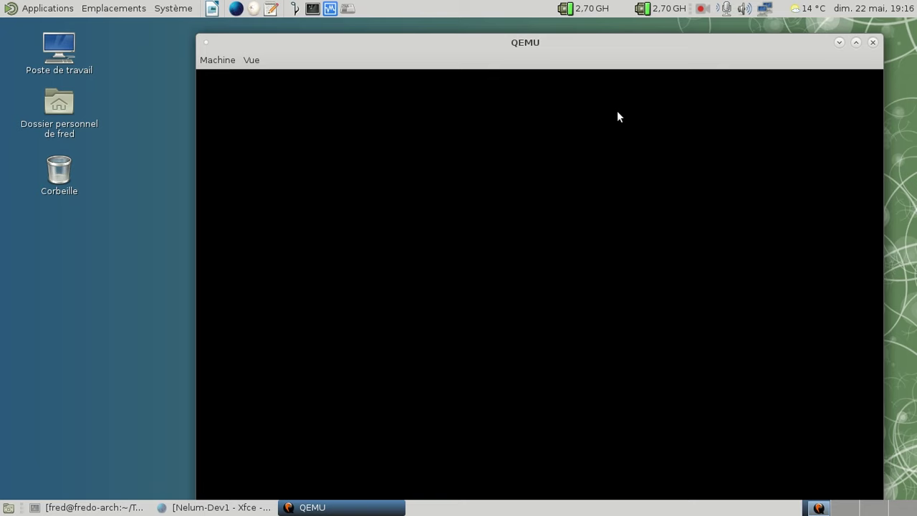
{"action": "left_click_drag", "start_coordinate": [571, 41], "coordinate": [528, 26]}
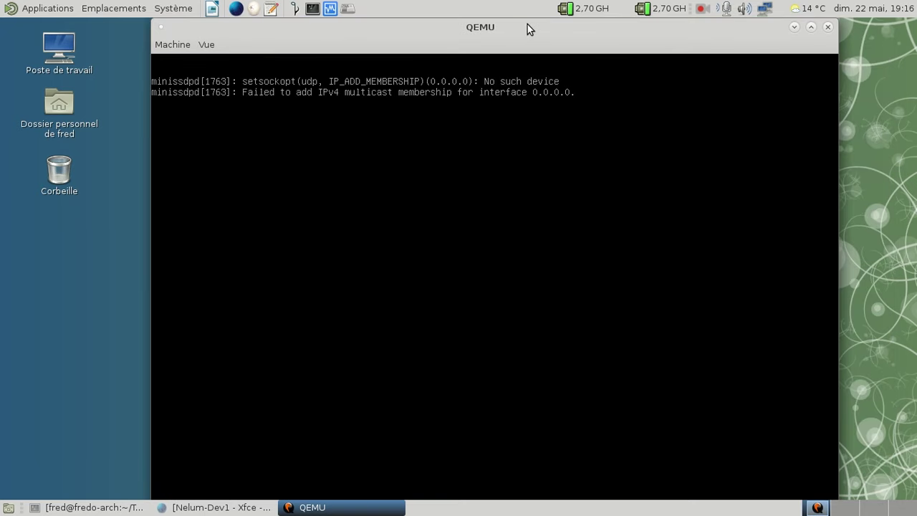
{"action": "left_click_drag", "start_coordinate": [527, 25], "coordinate": [493, 27]}
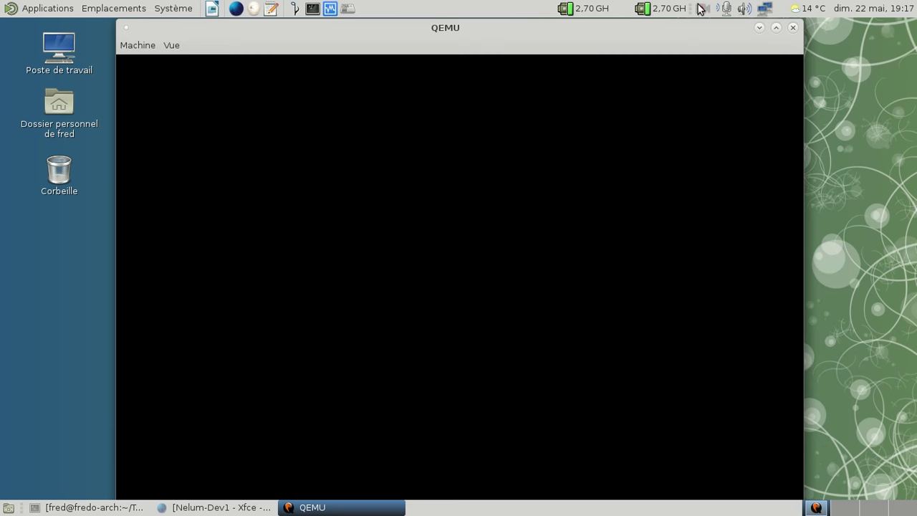
- Check the microphone input settings in the host's sound preferences, and close them
{"action": "right_click", "coordinate": [726, 10]}
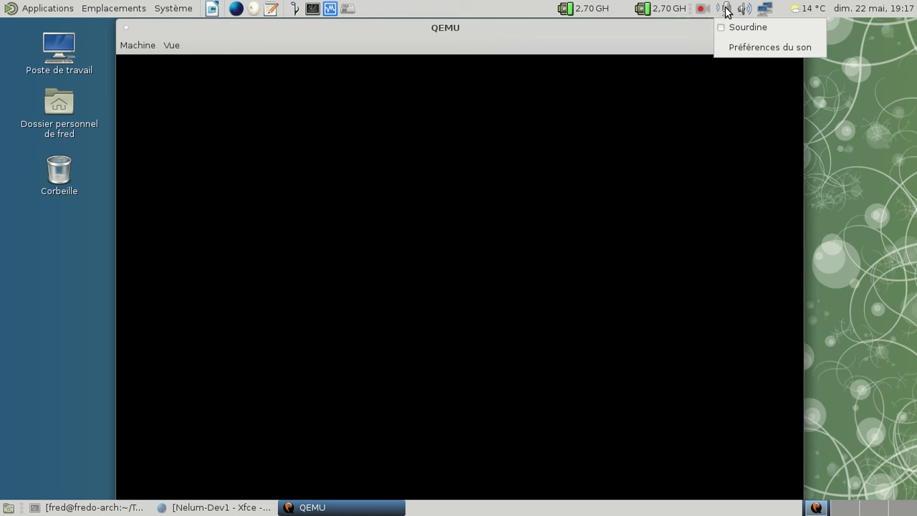
{"action": "left_click", "coordinate": [740, 50]}
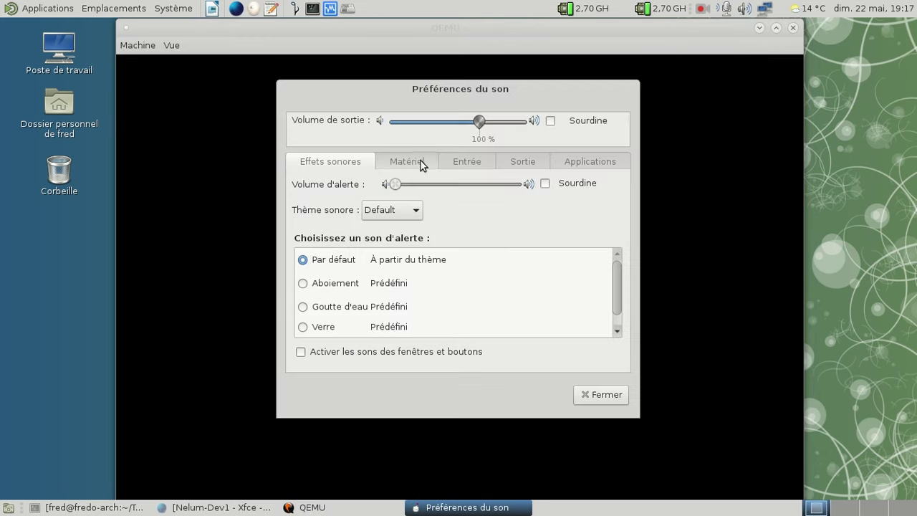
{"action": "left_click", "coordinate": [461, 160]}
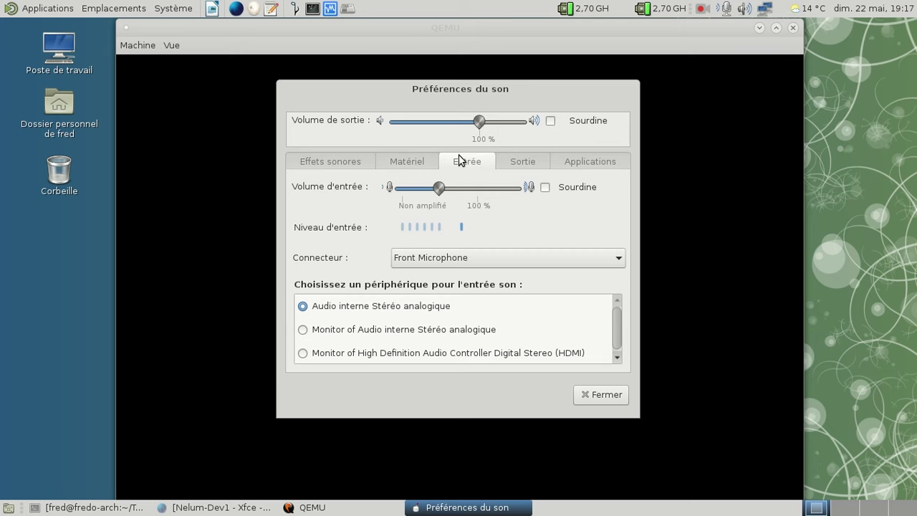
{"action": "left_click", "coordinate": [606, 396]}
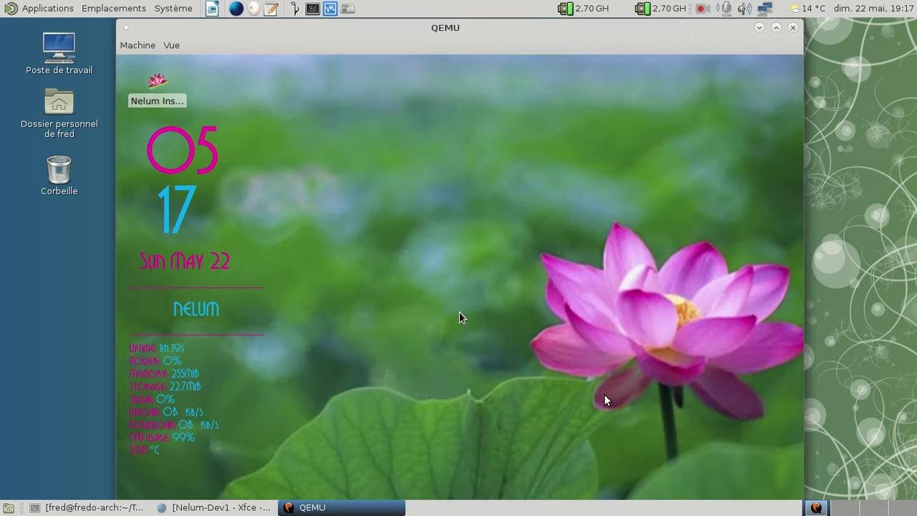
- Launch the Nelum installer from the guest desktop and move its window up so the navigation controls are reachable
{"action": "left_click", "coordinate": [184, 87]}
{"action": "key", "text": "ctrl+alt+g"}
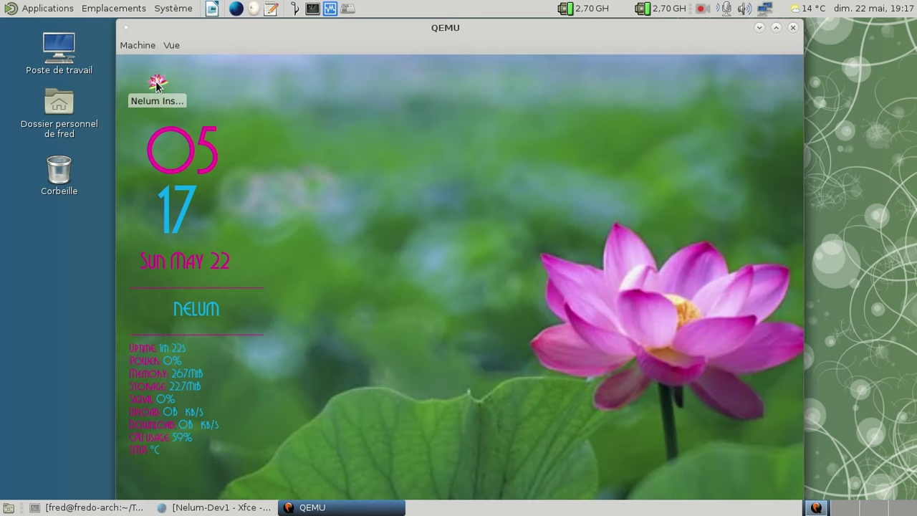
{"action": "double_click", "coordinate": [157, 83]}
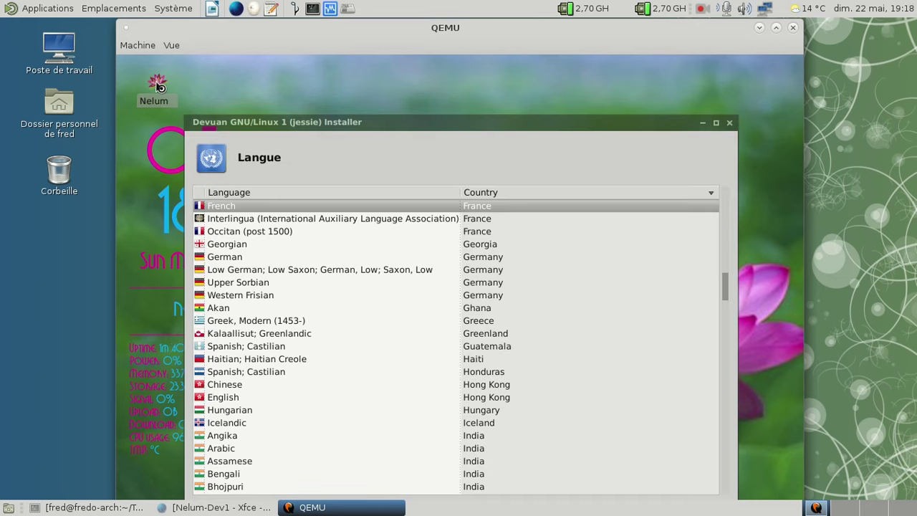
{"action": "left_click_drag", "start_coordinate": [344, 128], "coordinate": [339, 87]}
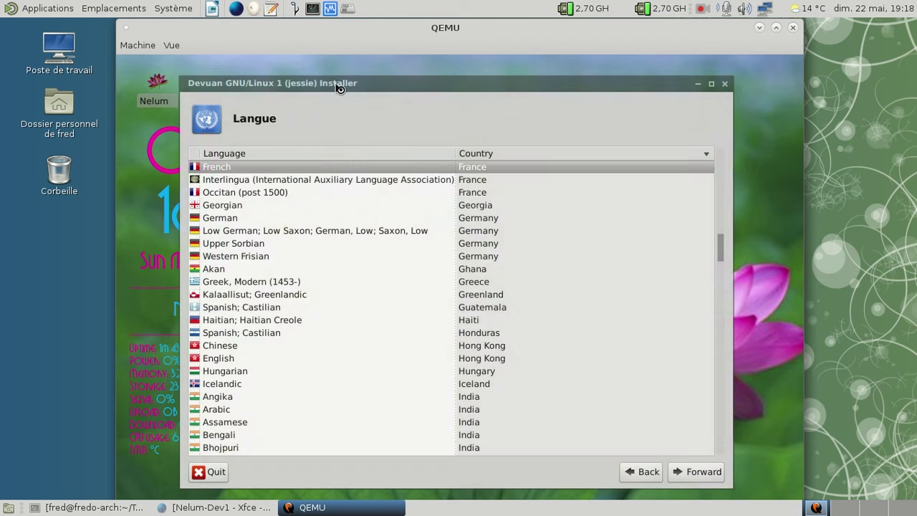
- Accept French (France) as language, Europe/Paris as time zone and the French layout on a Generic 105-key (Intl) PC keyboard
{"action": "left_click", "coordinate": [690, 473]}
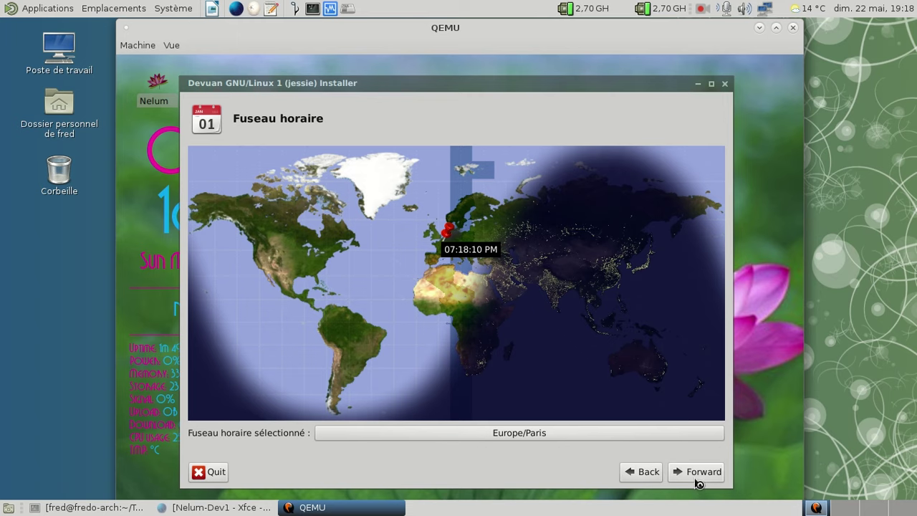
{"action": "left_click", "coordinate": [699, 473]}
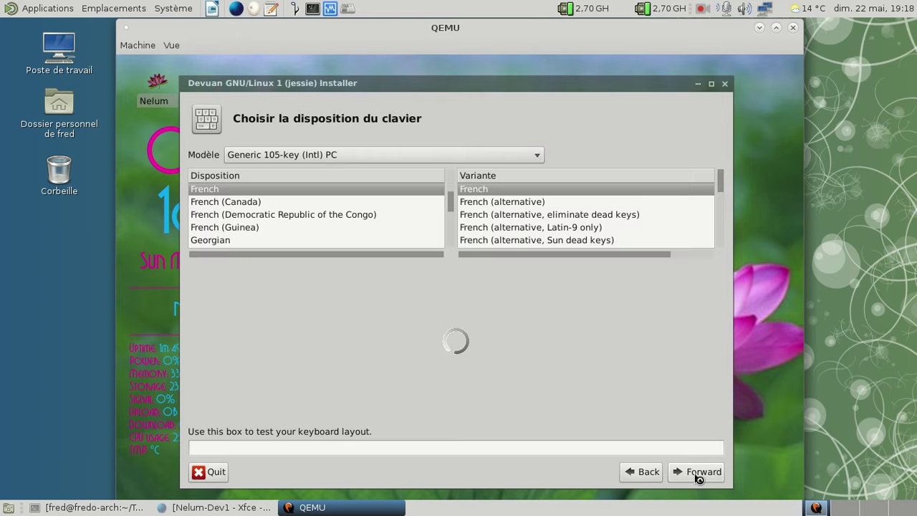
{"action": "left_click", "coordinate": [699, 473]}
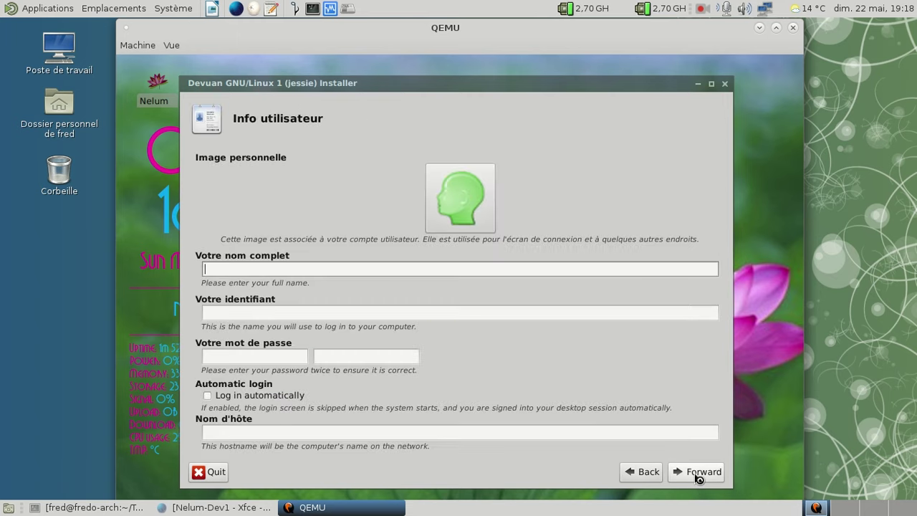
- Fill in the full name, username and account password twice, set the hostname to fredo-nelum, and continue to partitioning
{"action": "type", "text": "Frederic Bezies"}
{"action": "key", "text": "Tab"}
{"action": "type", "text": "fred"}
{"action": "key", "text": "Tab"}
{"action": "type", "text": "********"}
{"action": "key", "text": "Tab"}
{"action": "type", "text": "********"}
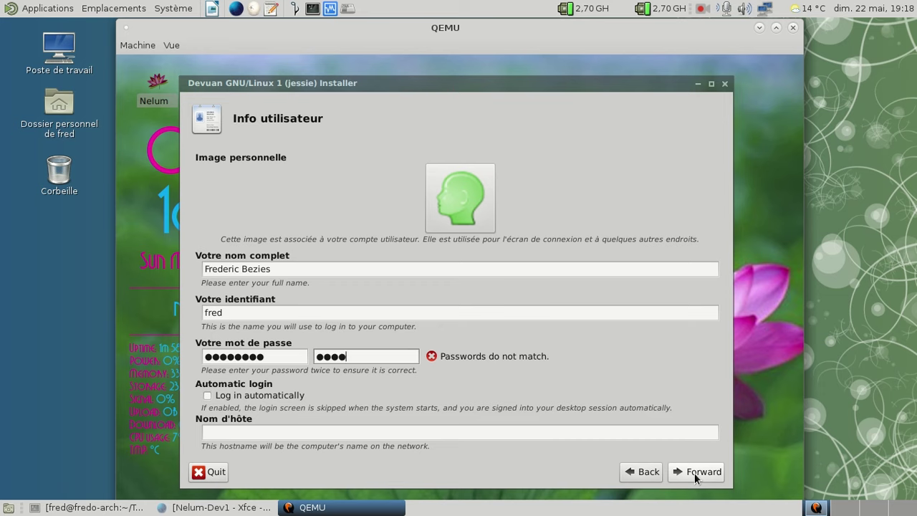
{"action": "key", "text": "Tab"}
{"action": "key", "text": "Tab"}
{"action": "type", "text": "fredo"}
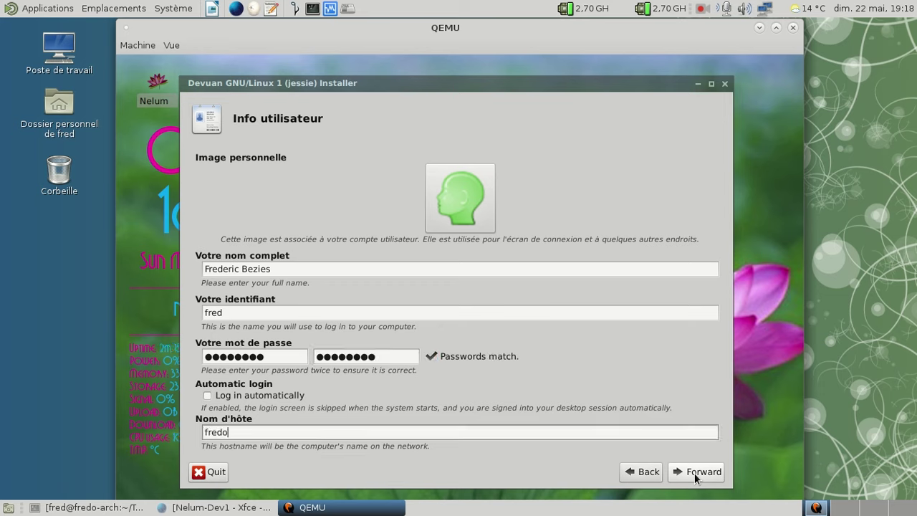
{"action": "type", "text": "-nelum"}
{"action": "left_click", "coordinate": [694, 473]}
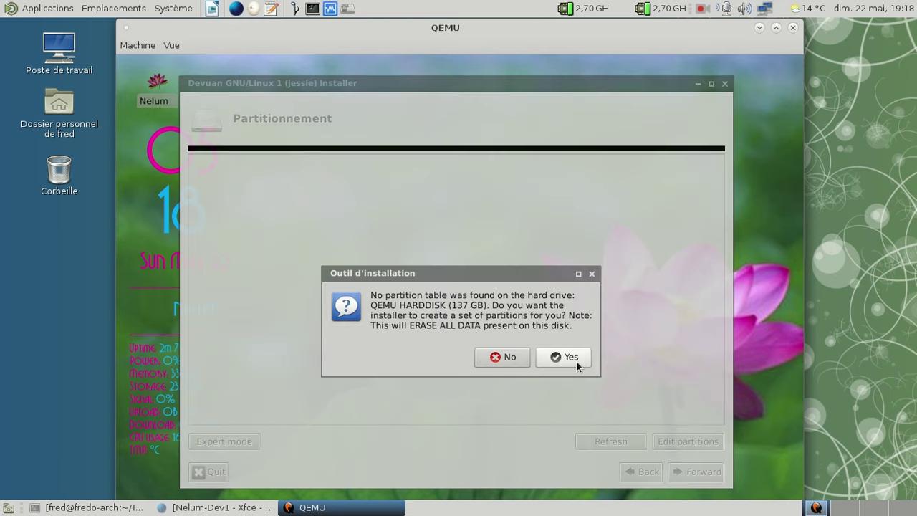
- Let the installer erase QEMU HARDDISK and create the partitions automatically, and close the file manager opened by the mounted volume
{"action": "left_click", "coordinate": [578, 365]}
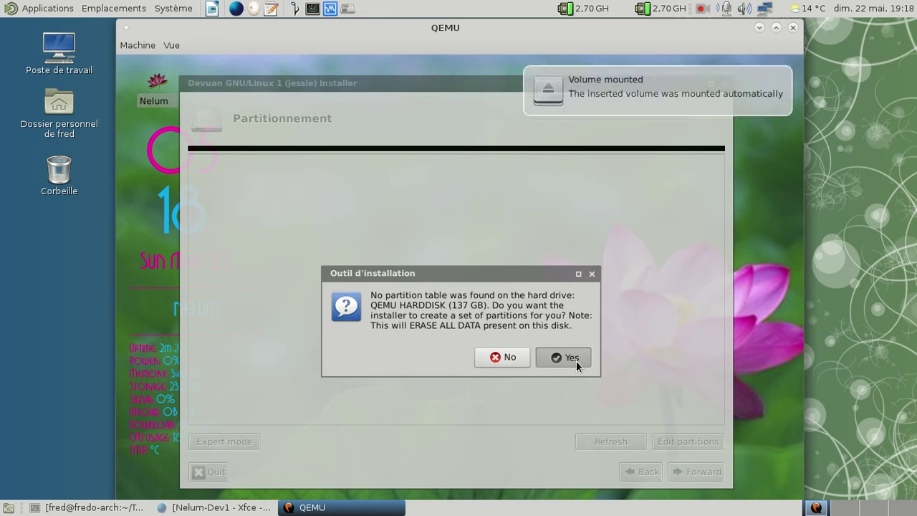
{"action": "left_click", "coordinate": [780, 71]}
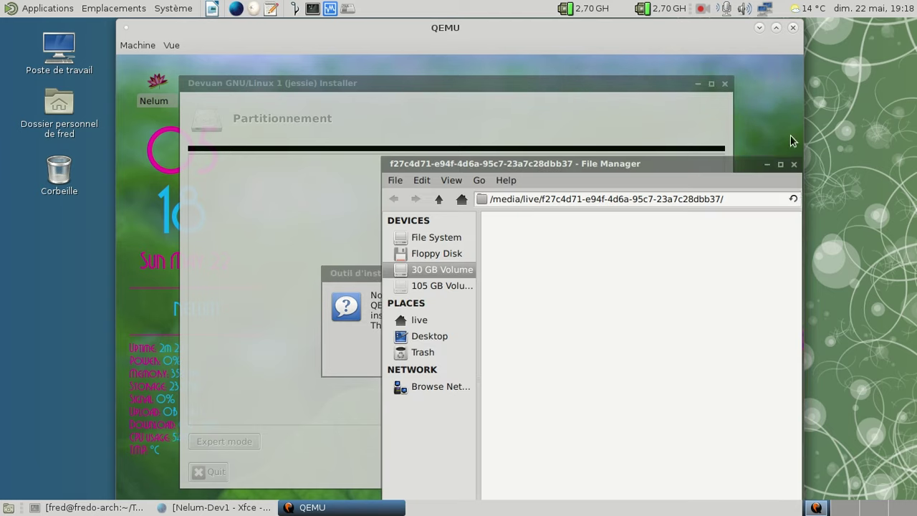
{"action": "left_click", "coordinate": [795, 165]}
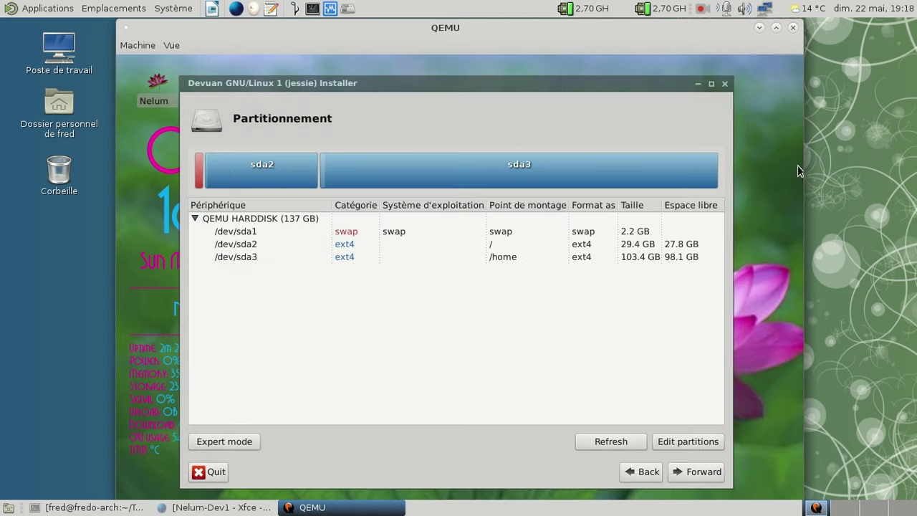
- Accept the proposed partition layout and GRUB on /dev/sda, and apply the summary to start installing
{"action": "left_click", "coordinate": [687, 472]}
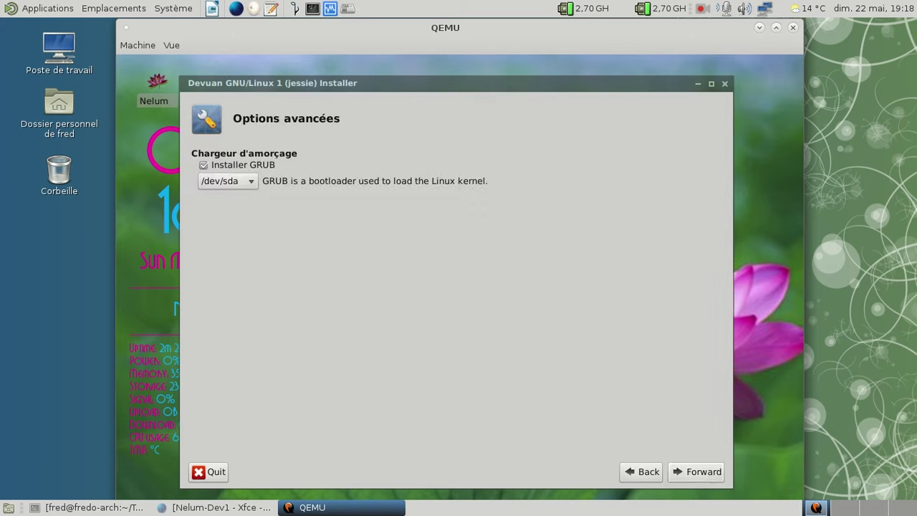
{"action": "left_click", "coordinate": [707, 476]}
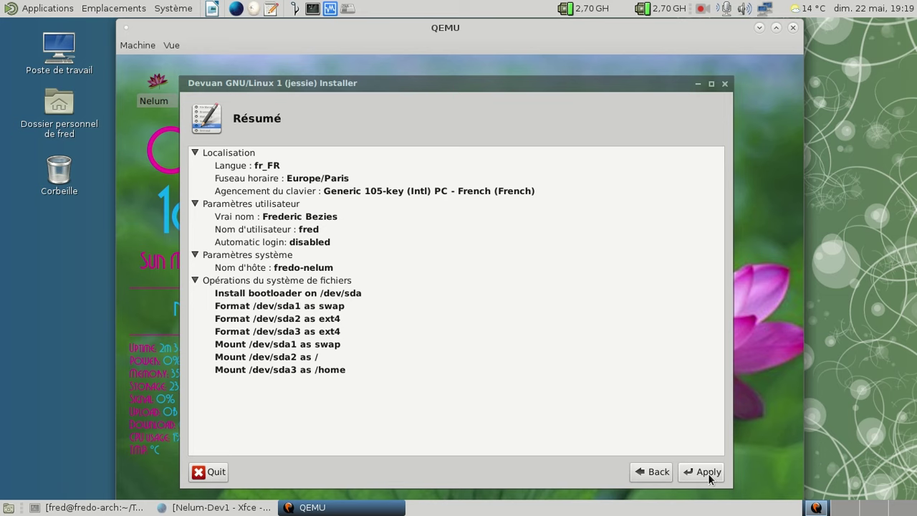
{"action": "left_click", "coordinate": [708, 473]}
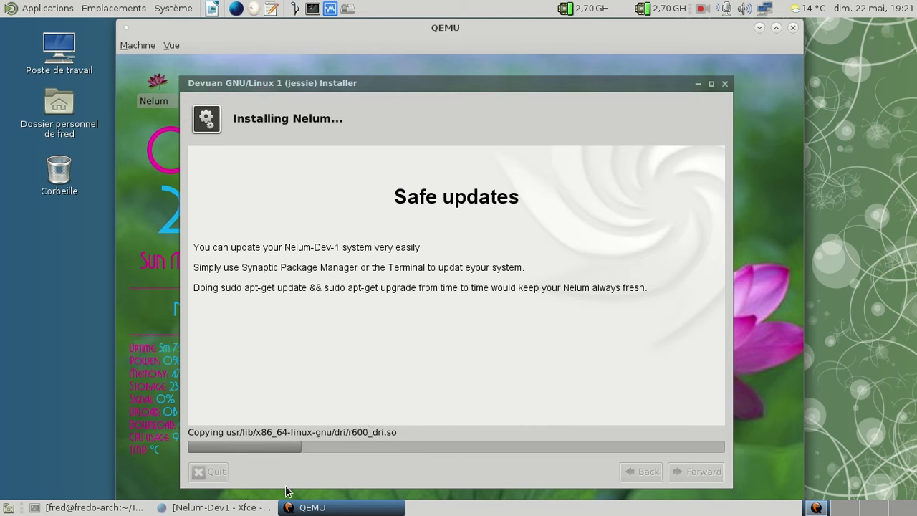
- Switch to the Nightly browser, open devuan.org in a new tab, and review the home page down to its Download section
{"action": "left_click", "coordinate": [244, 509]}
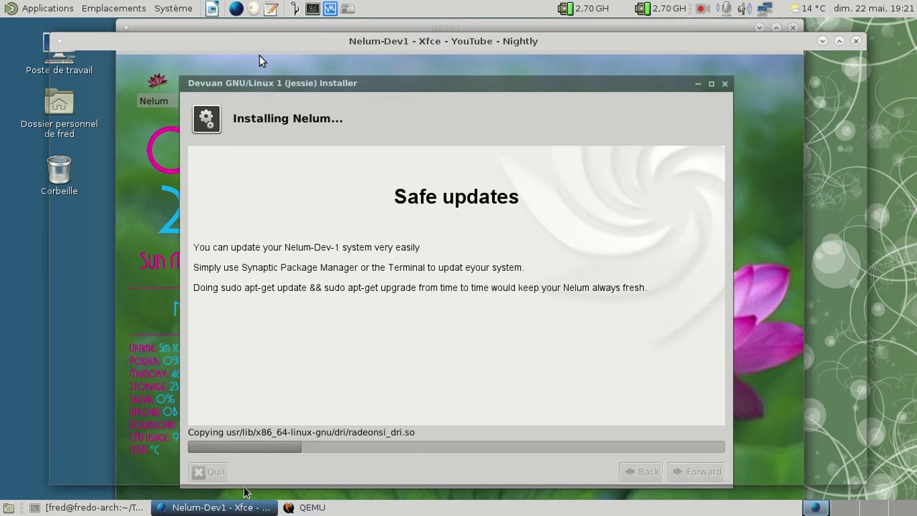
{"action": "left_click", "coordinate": [215, 61]}
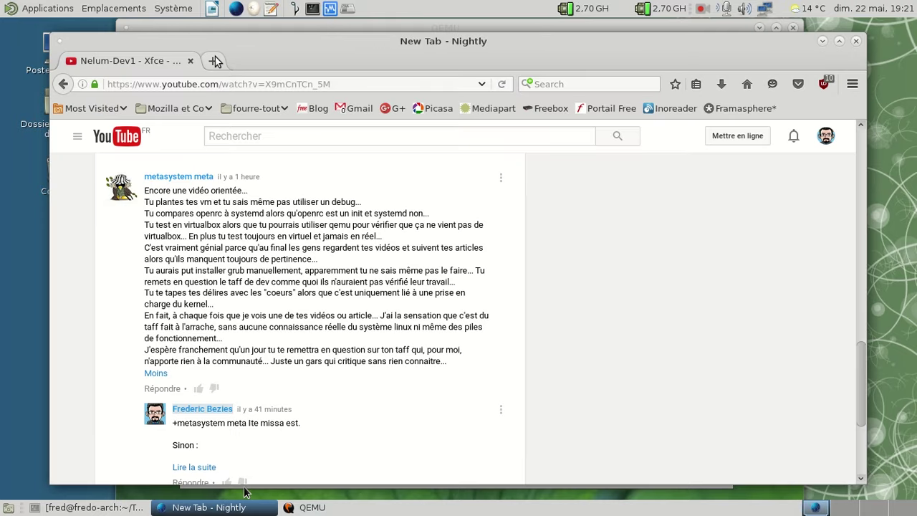
{"action": "type", "text": "devuan.org/"}
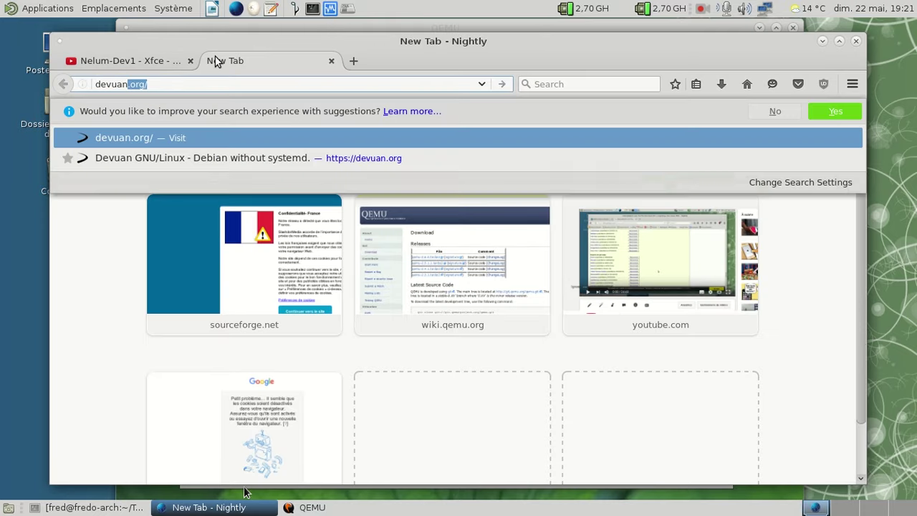
{"action": "key", "text": "Return"}
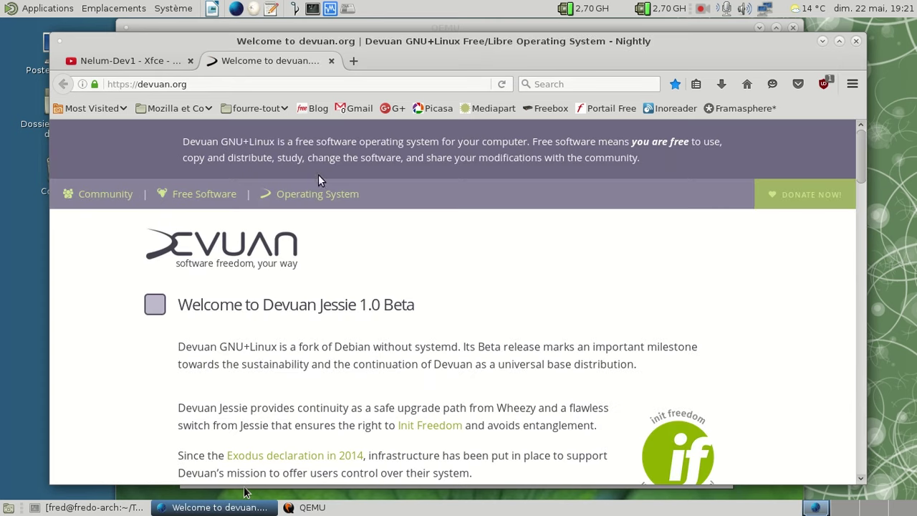
{"action": "scroll", "coordinate": [444, 239], "scroll_direction": "down", "scroll_amount": 5}
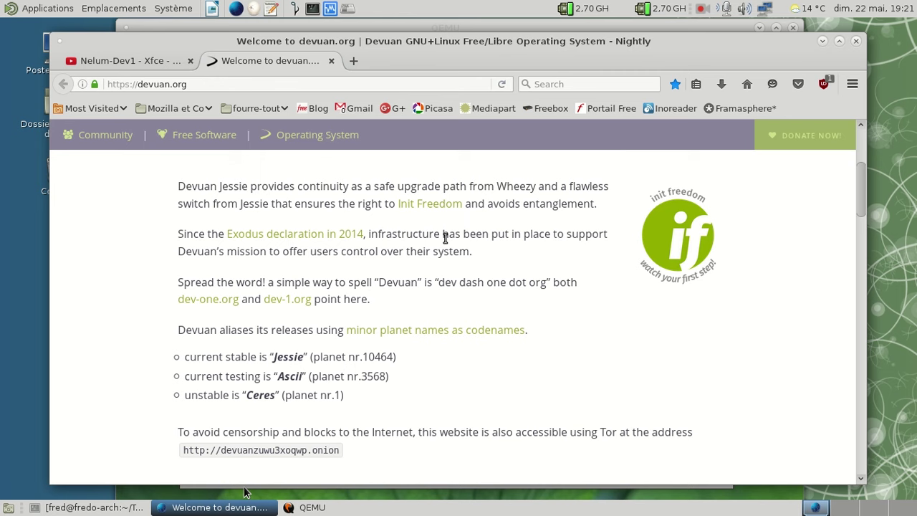
{"action": "scroll", "coordinate": [444, 238], "scroll_direction": "down", "scroll_amount": 1}
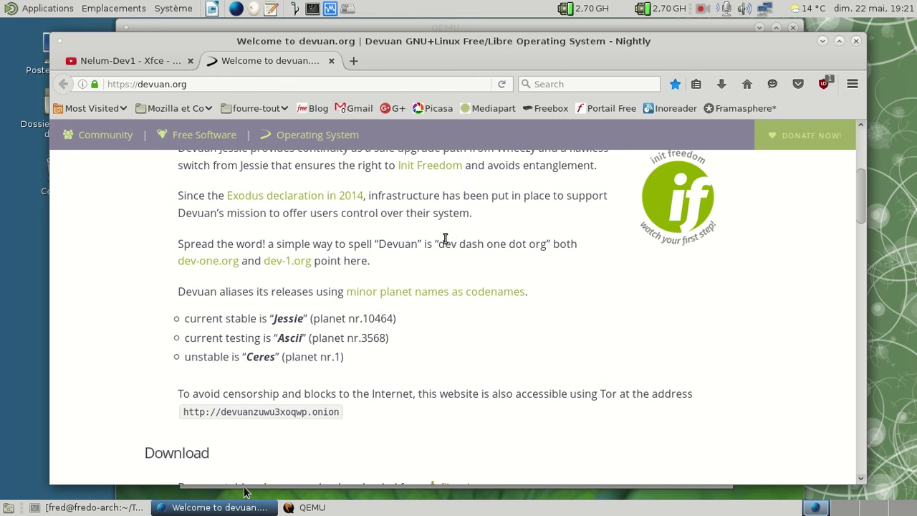
{"action": "scroll", "coordinate": [445, 239], "scroll_direction": "down", "scroll_amount": 6}
- Open the devuan_jessie_beta folder in the Devuan download zone and examine the images offered for each architecture
{"action": "left_click", "coordinate": [485, 259]}
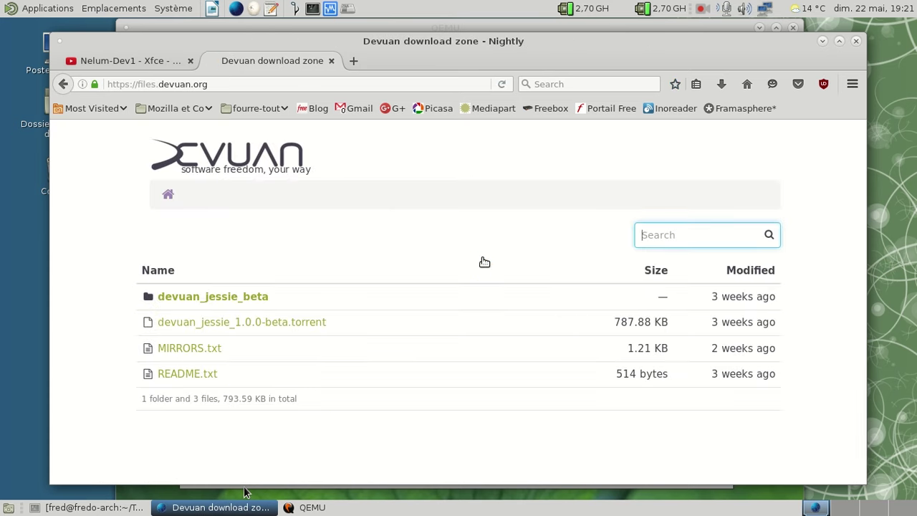
{"action": "left_click", "coordinate": [190, 297]}
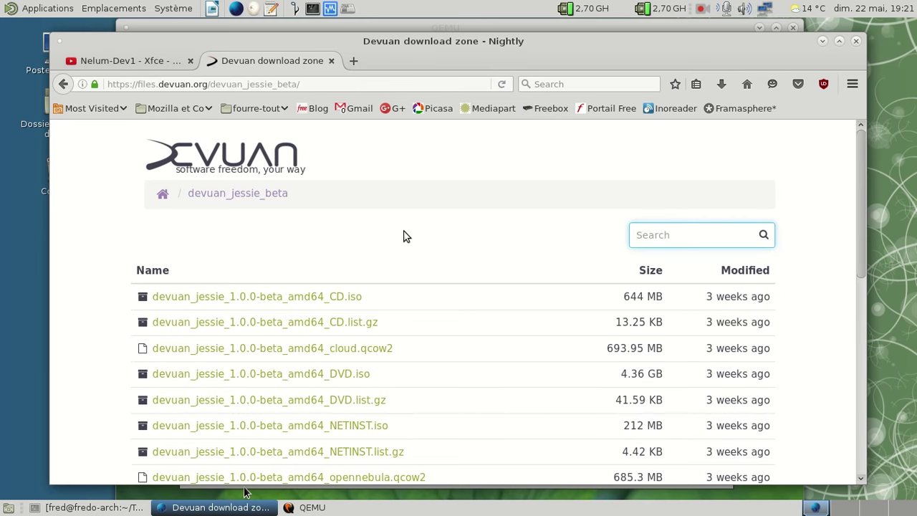
{"action": "scroll", "coordinate": [403, 236], "scroll_direction": "down", "scroll_amount": 5}
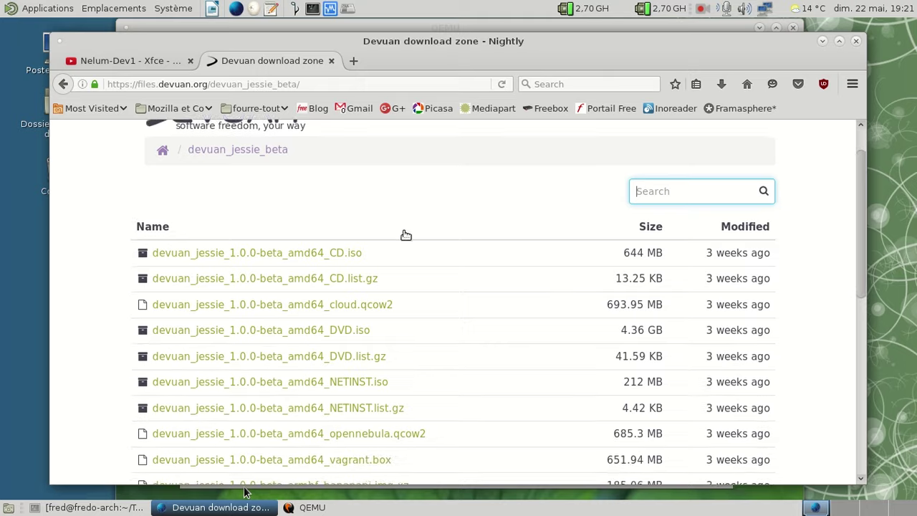
{"action": "scroll", "coordinate": [403, 236], "scroll_direction": "down", "scroll_amount": 6}
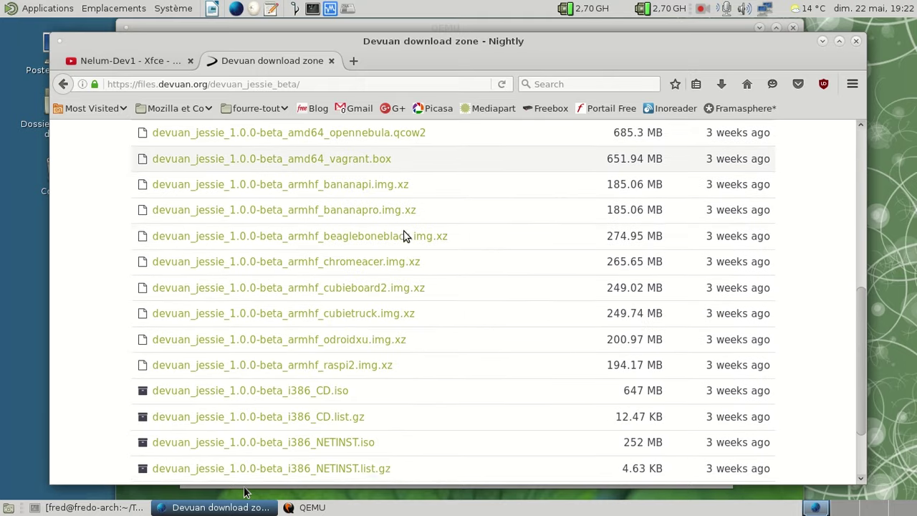
{"action": "scroll", "coordinate": [405, 235], "scroll_direction": "up", "scroll_amount": 6}
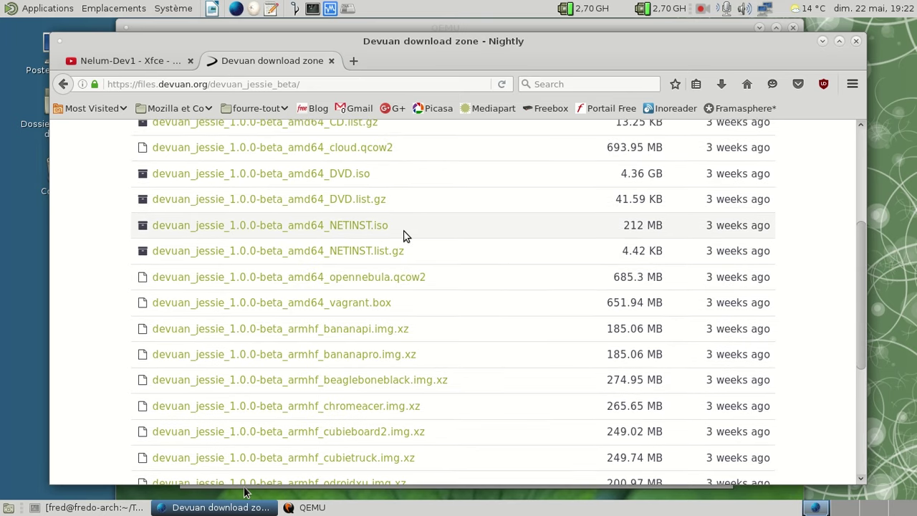
{"action": "scroll", "coordinate": [403, 236], "scroll_direction": "down", "scroll_amount": 2}
{"action": "scroll", "coordinate": [404, 236], "scroll_direction": "up", "scroll_amount": 4}
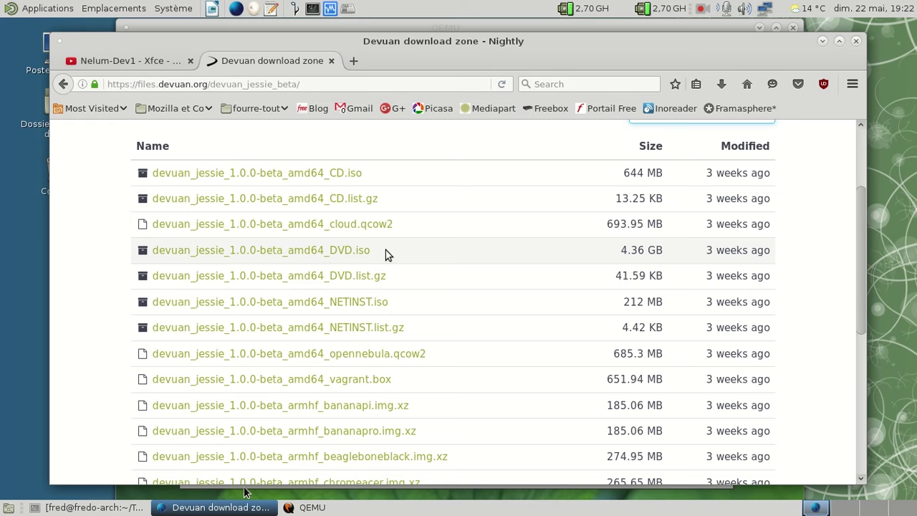
- Close the Devuan tab, minimise the browser to return to the virtual machine, and dismiss the installation error
{"action": "left_click", "coordinate": [331, 61]}
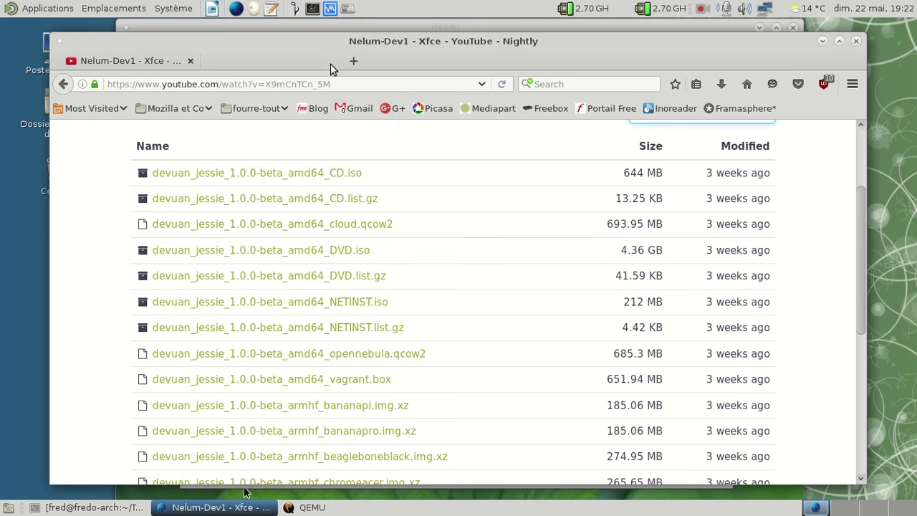
{"action": "left_click", "coordinate": [823, 42]}
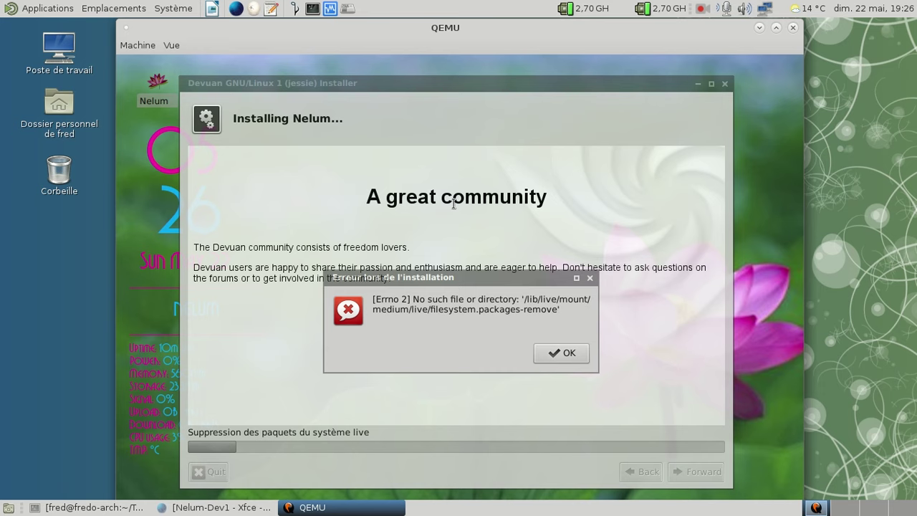
{"action": "left_click", "coordinate": [561, 354]}
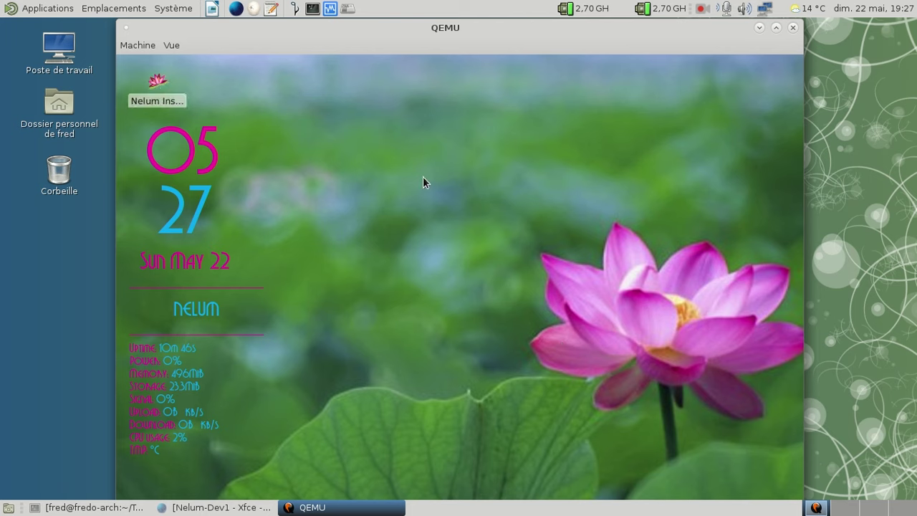
- Bring up the guest desktop's context menu and release QEMU's input capture to reach the virtual machine's own controls
{"action": "right_click", "coordinate": [395, 164]}
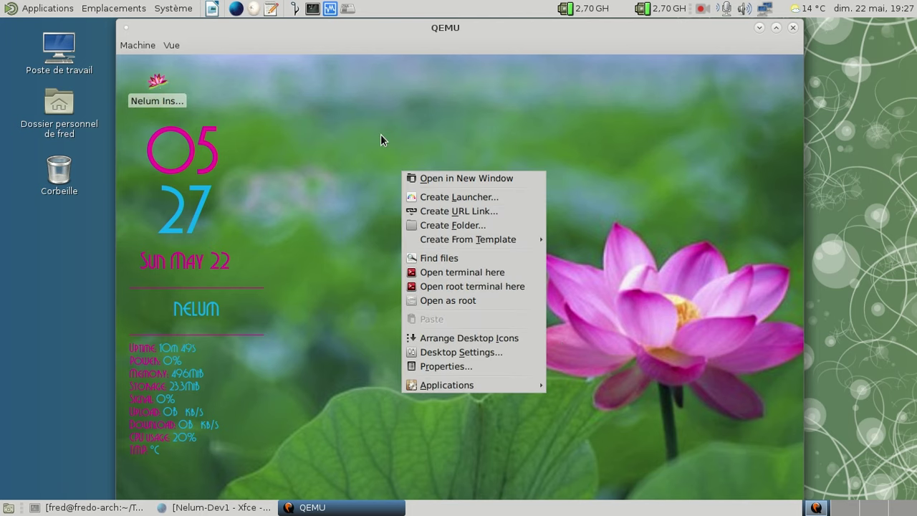
{"action": "left_click", "coordinate": [381, 134]}
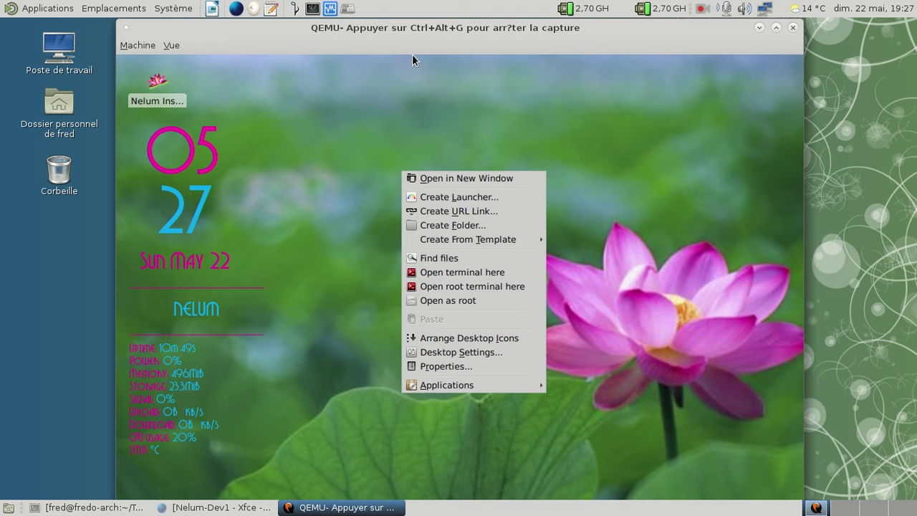
{"action": "key", "text": "ctrl+alt+g"}
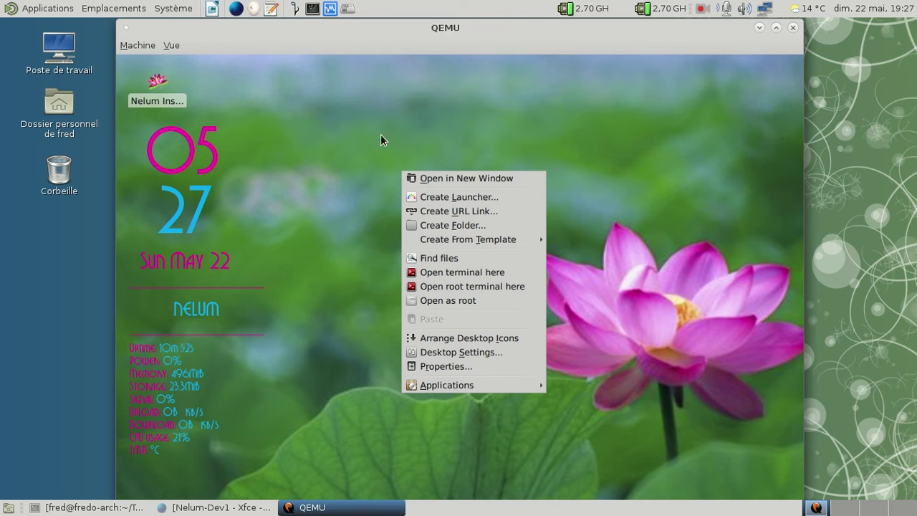
{"action": "left_click", "coordinate": [153, 44]}
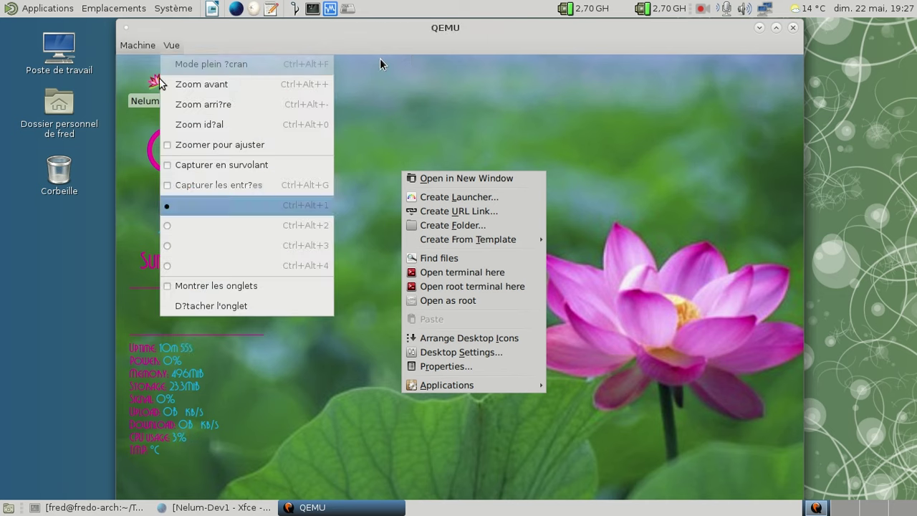
{"action": "left_click", "coordinate": [147, 124]}
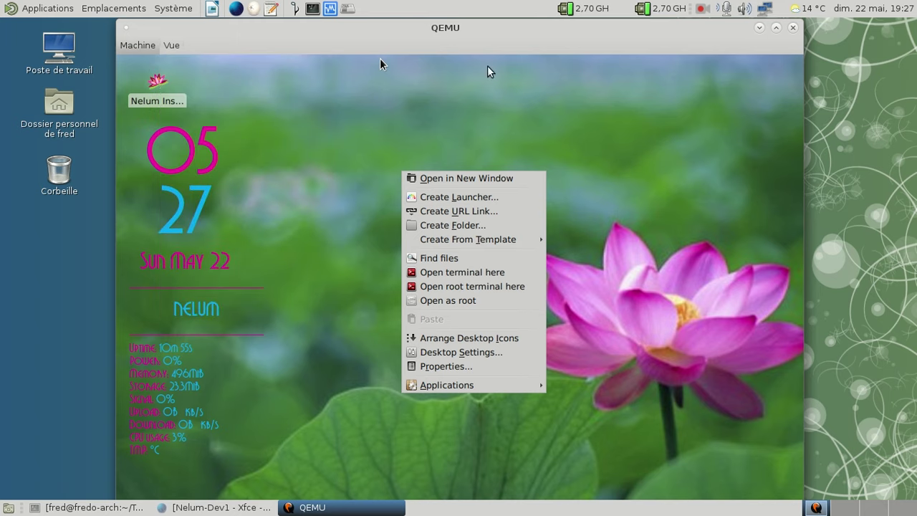